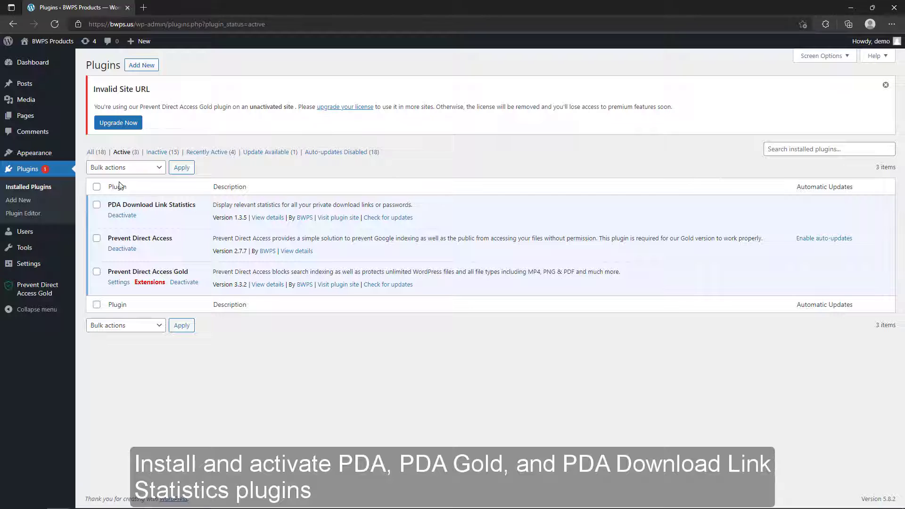
- Select the PDA Download Link Statistics, Prevent Direct Access and Prevent Direct Access Gold plugins among the active plugins
left_click(96, 204)
left_click(97, 238)
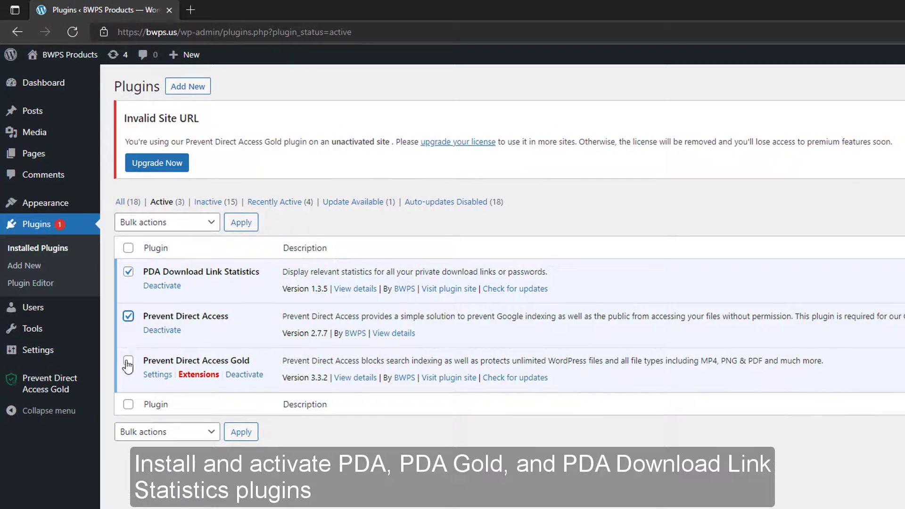
left_click(128, 363)
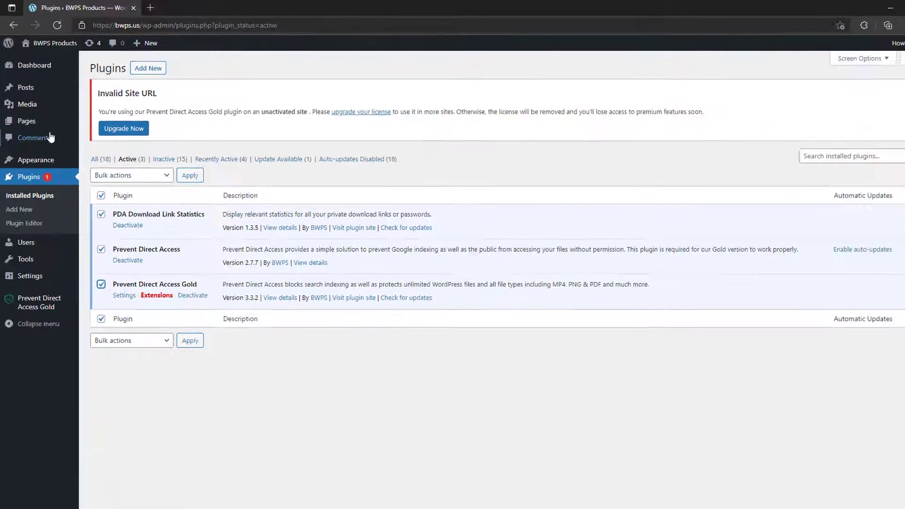
- Upload WordPress-Tutorial.pdf as new media and return to the Media Library
mouse_move(35, 132)
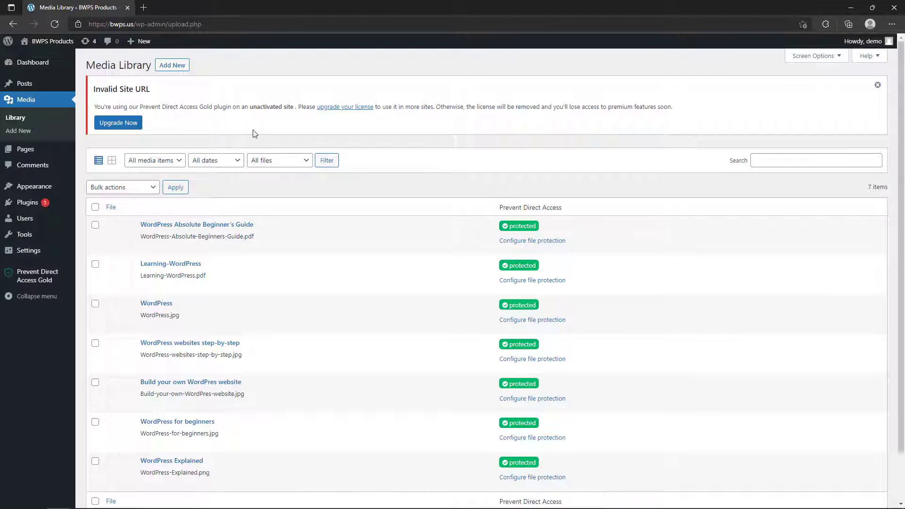
left_click(179, 67)
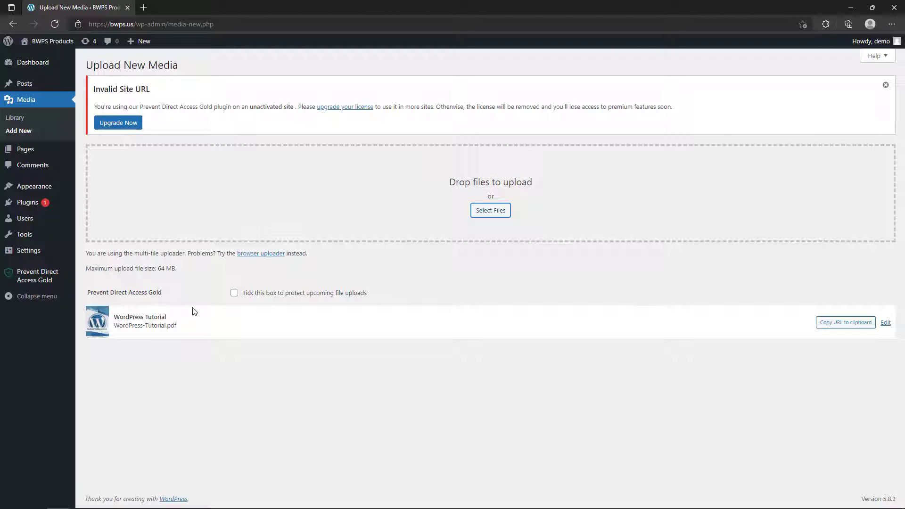
left_click(35, 119)
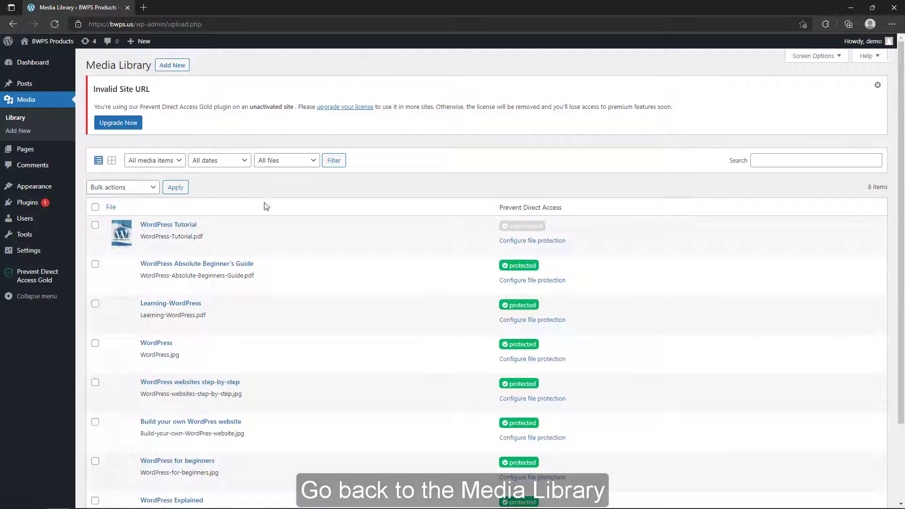
- Protect the WordPress Tutorial file in the Media Library
scroll(369, 336, "down", 2)
scroll(370, 335, "up", 1)
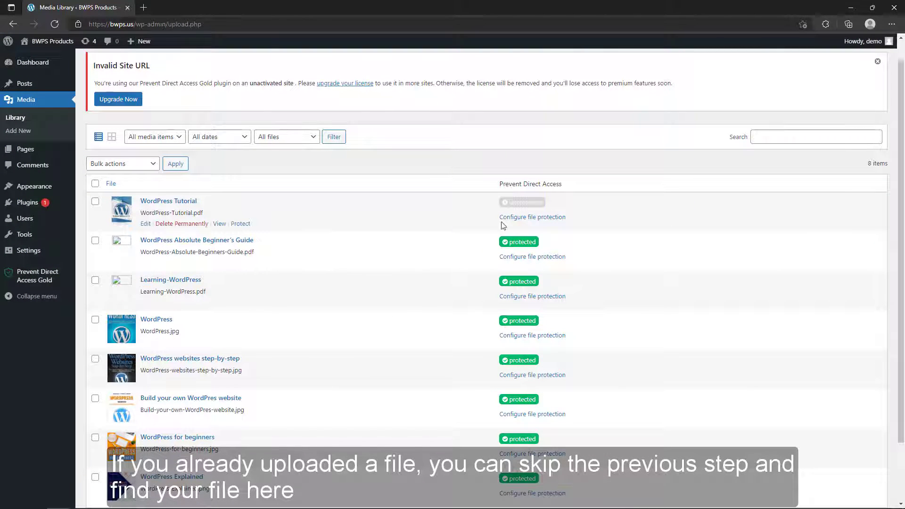
left_click(241, 224)
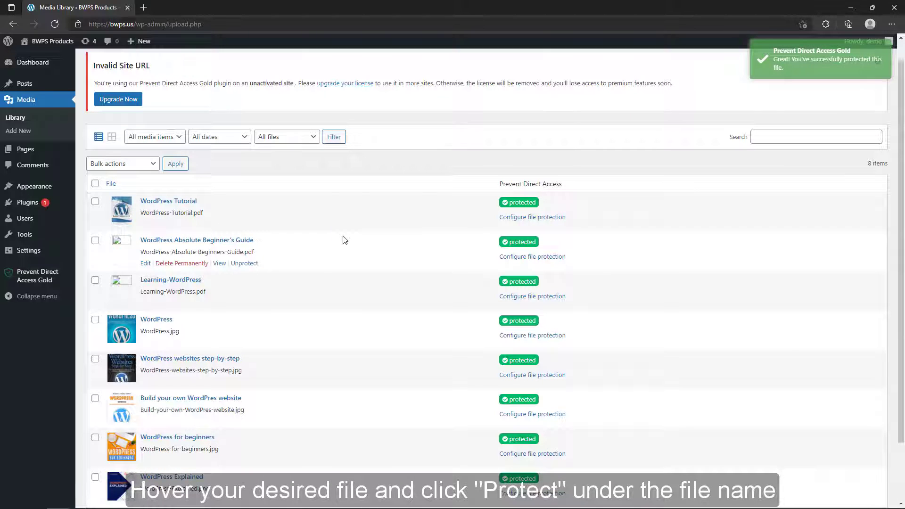
- Copy the protected link from the WordPress Tutorial file's protection settings and view the PDF through it in a new tab
left_click(516, 218)
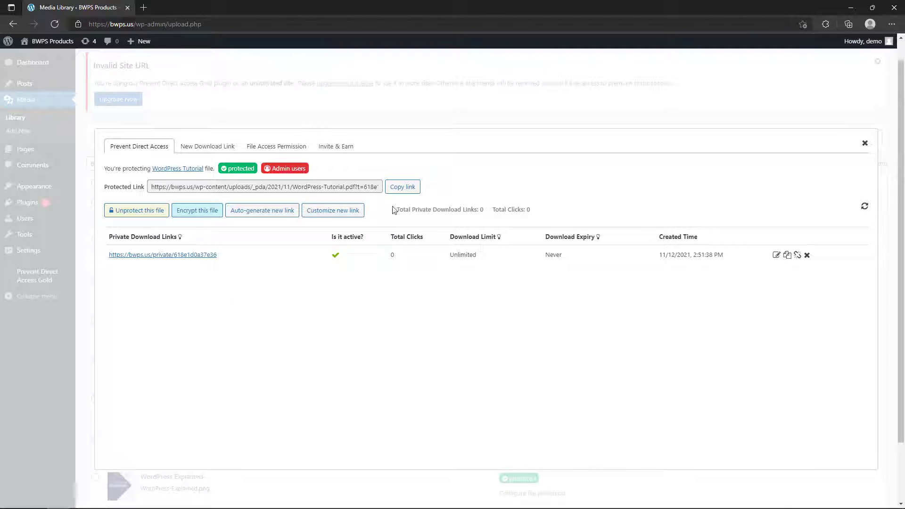
left_click(410, 188)
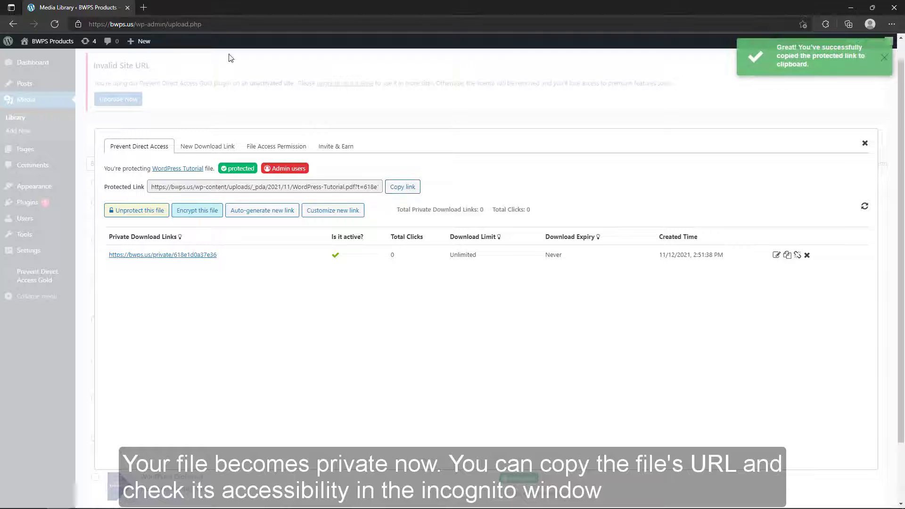
left_click(143, 10)
key("ctrl+v")
key("Return")
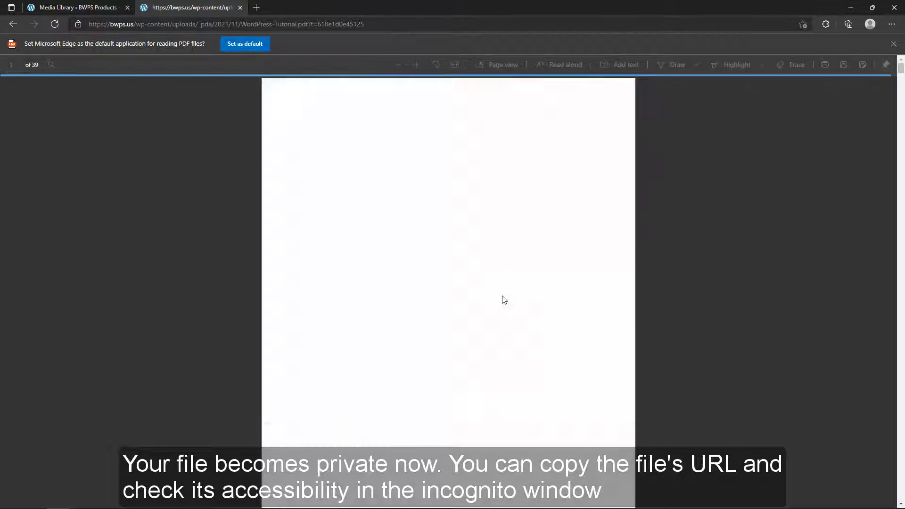
scroll(380, 333, "down", 5)
scroll(358, 332, "up", 4)
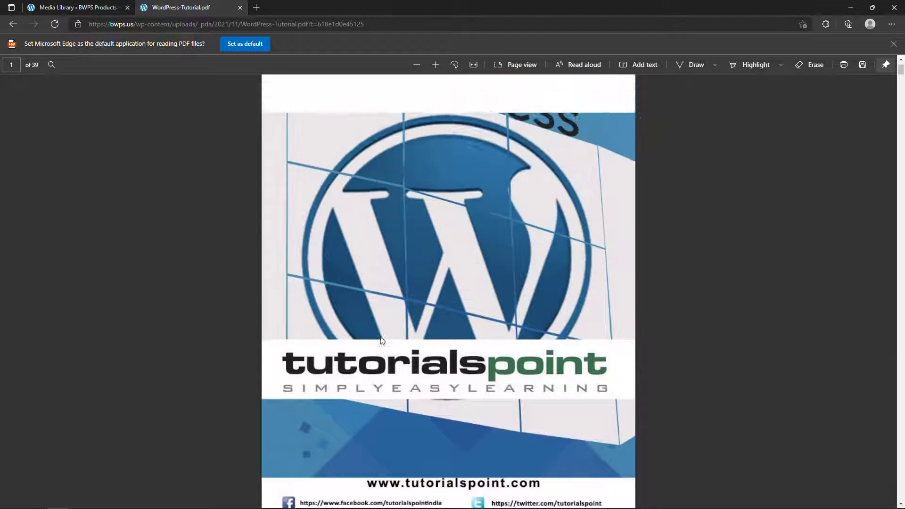
- Copy the file's protected link again, test it in a private browsing window, and close that window
left_click(80, 8)
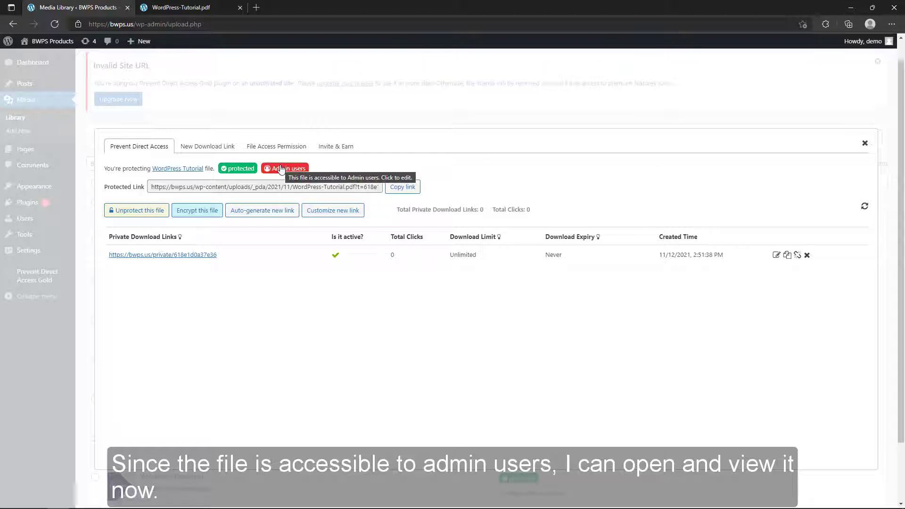
left_click(398, 187)
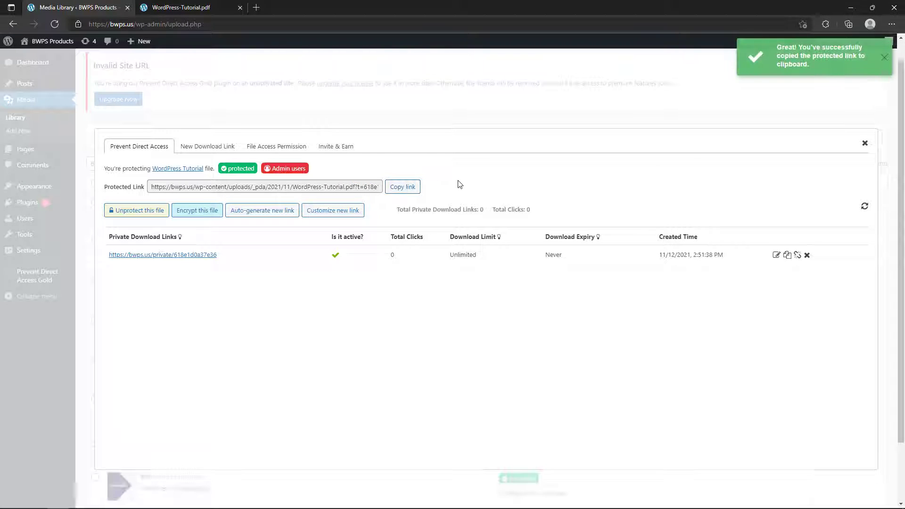
key("ctrl+shift+n")
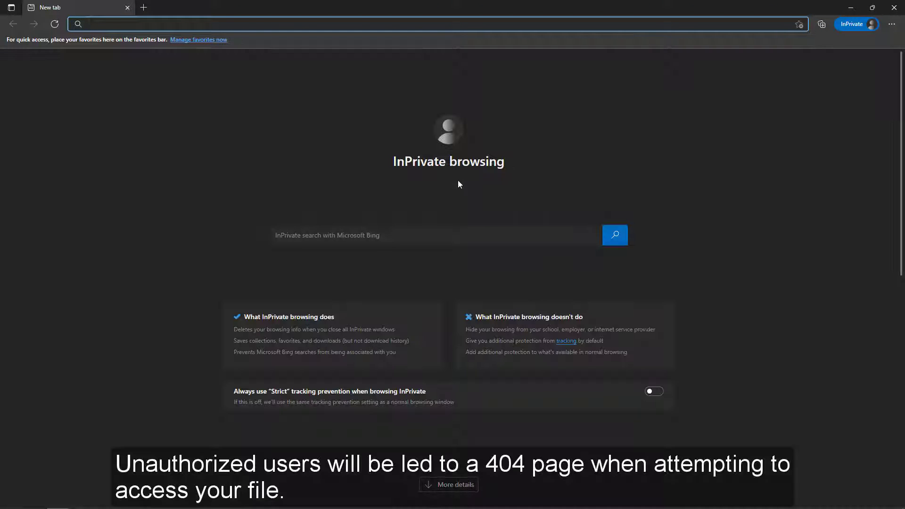
key("ctrl+v")
key("Return")
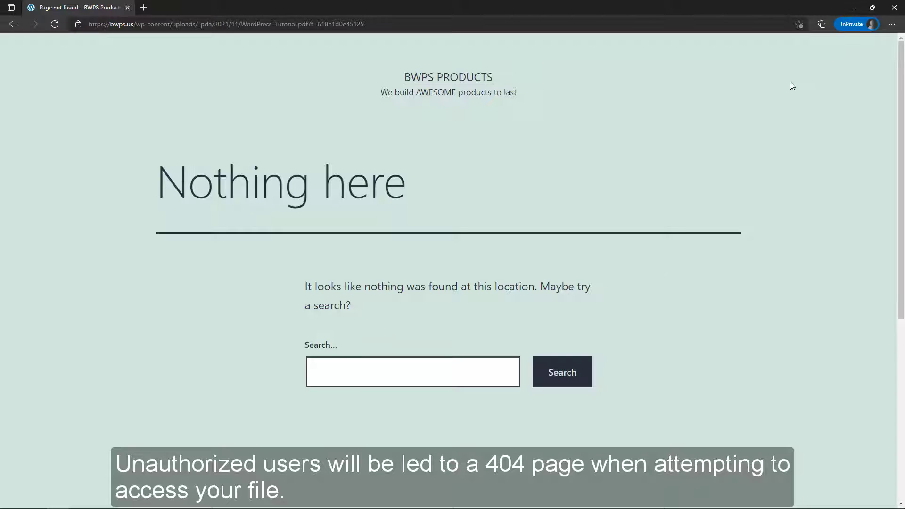
left_click(893, 7)
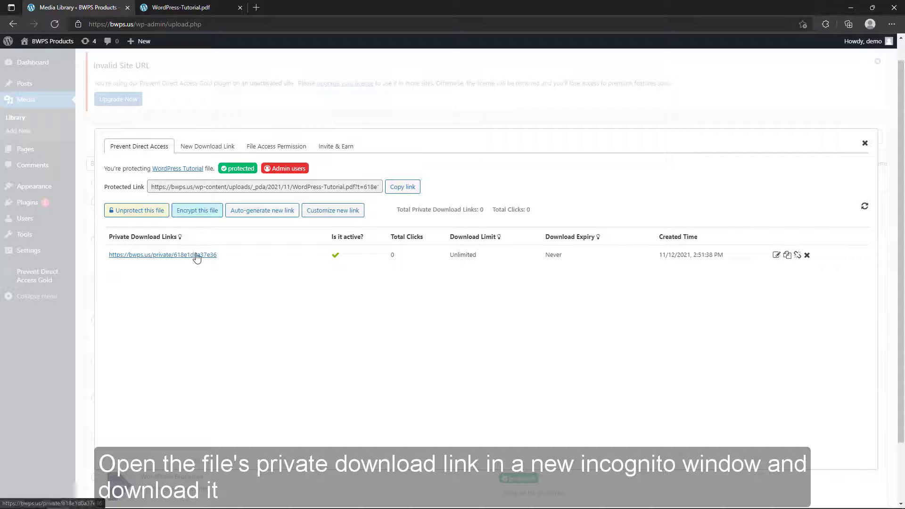
- Open the file's private download link in a private browsing window and view the downloaded WordPress-Tutorial.pdf
right_click(196, 255)
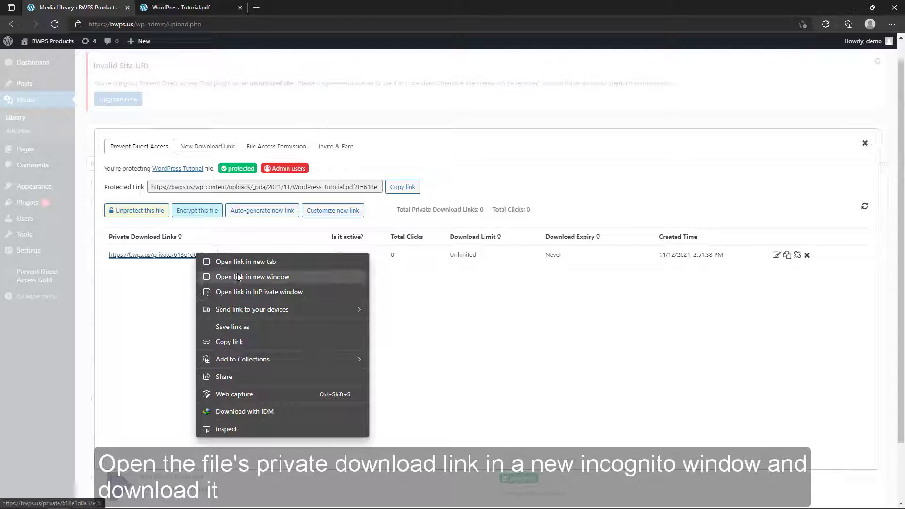
left_click(250, 293)
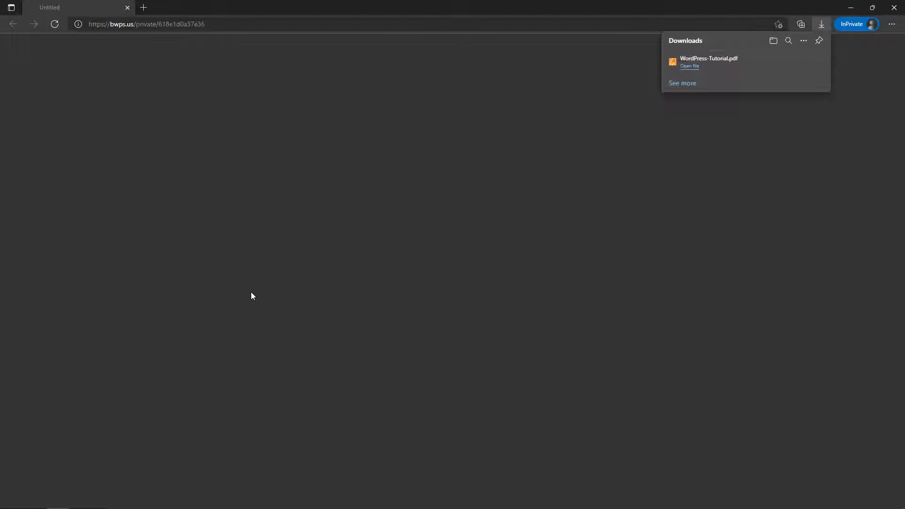
left_click(688, 66)
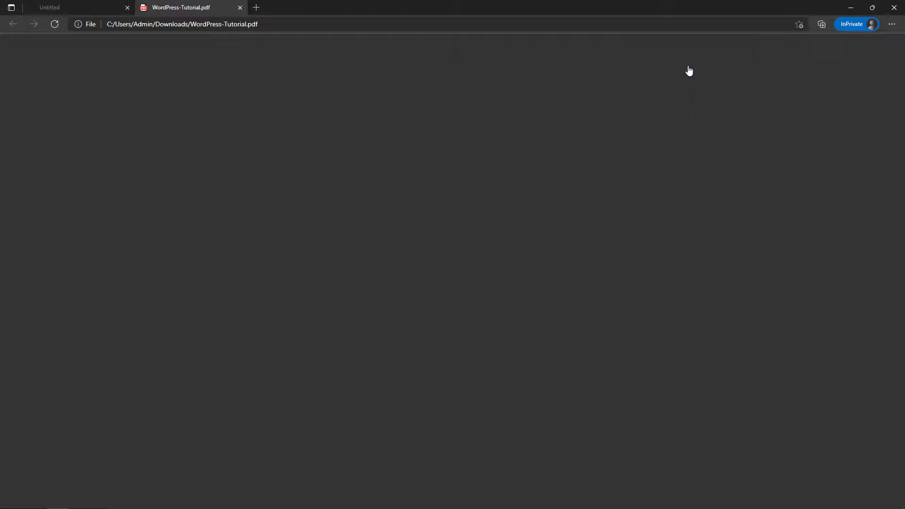
scroll(468, 394, "down", 9)
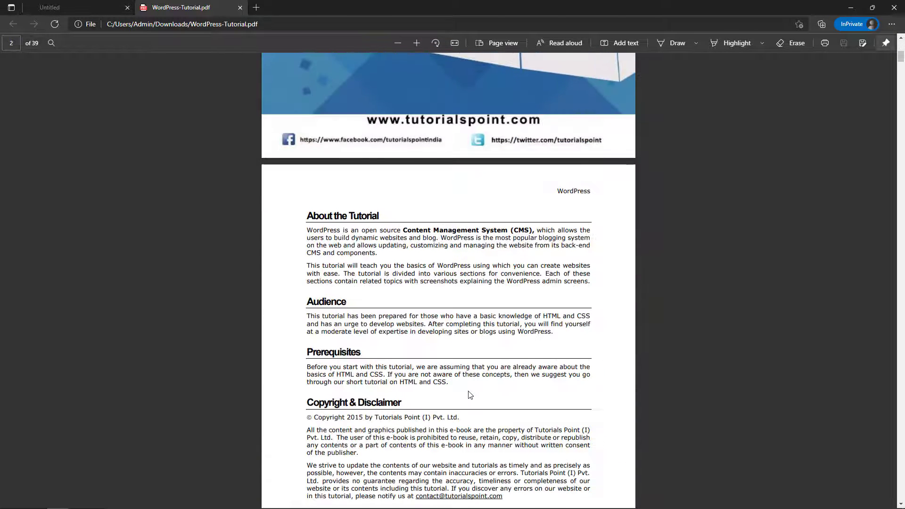
scroll(469, 394, "up", 9)
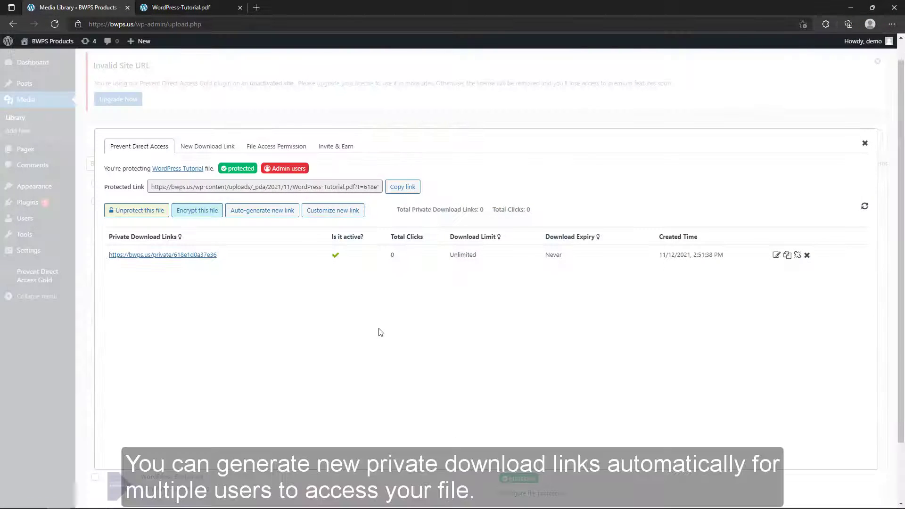
- Auto-generate a private download link, and create a custom one with slug WordPress-Book, a limit of 10 downloads and a 10-day expiry
left_click(258, 212)
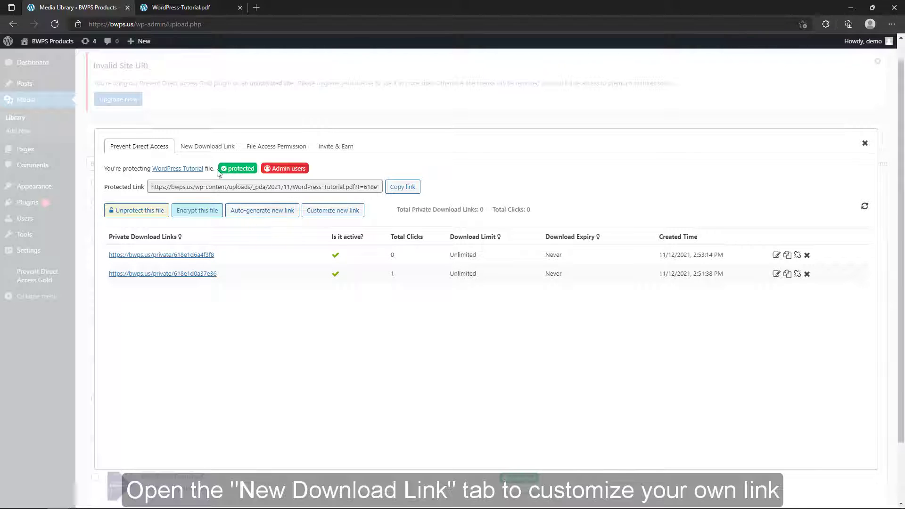
left_click(208, 149)
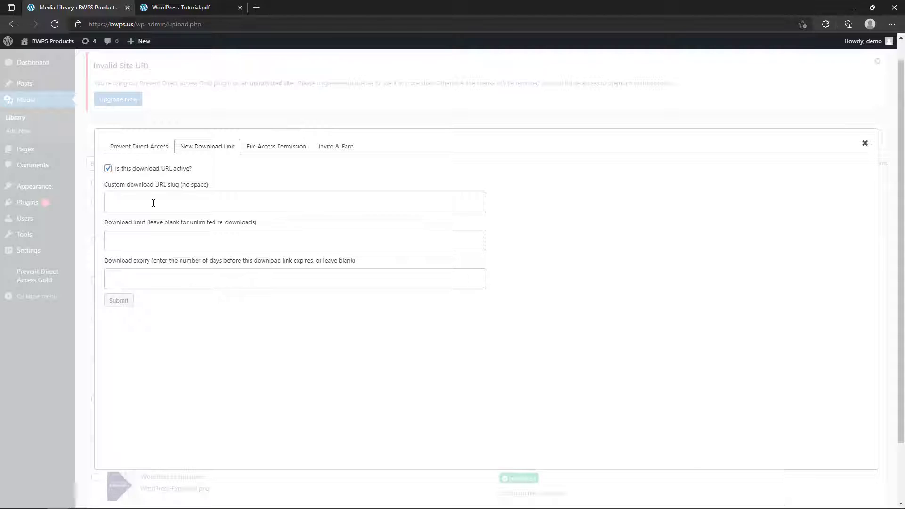
left_click(128, 200)
type("WordPress")
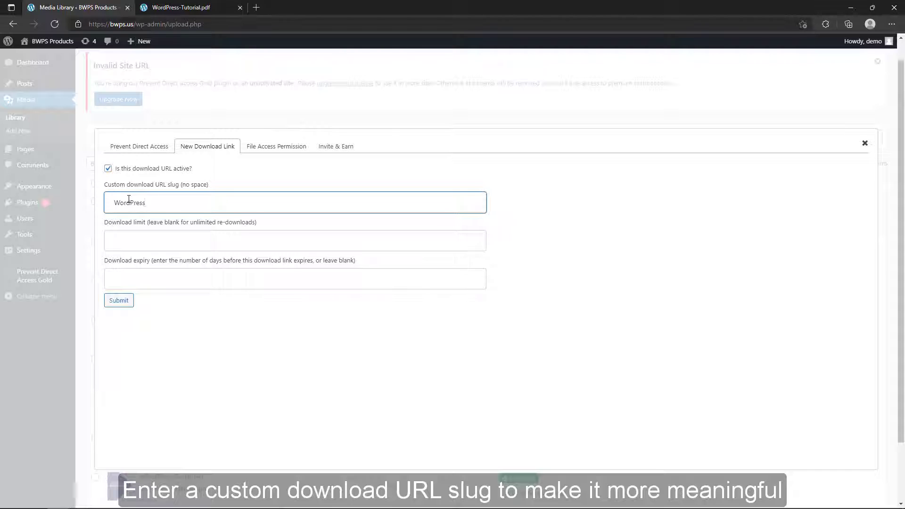
type("-Book")
left_click(135, 233)
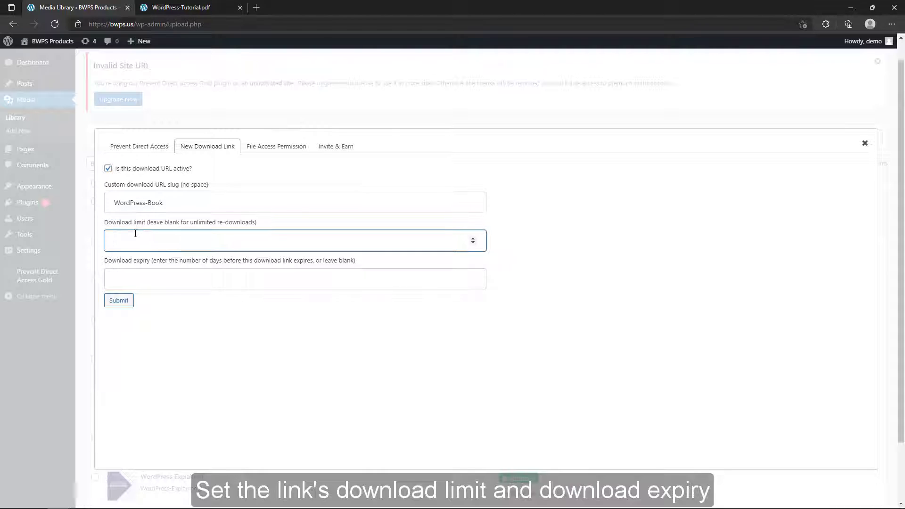
left_click(126, 282)
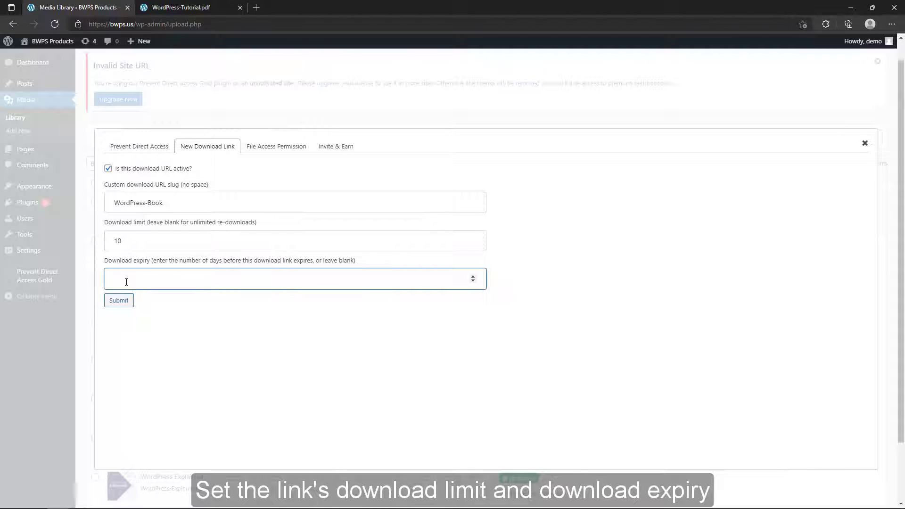
type("10")
left_click(117, 302)
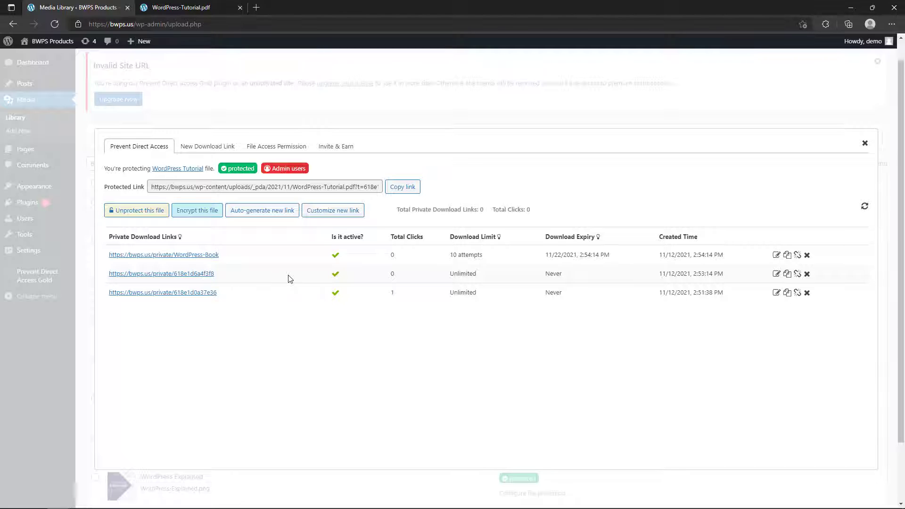
- Auto-generate another private download link for the WordPress Tutorial file and close its protection settings
left_click_drag(619, 257, 450, 255)
left_click(627, 257)
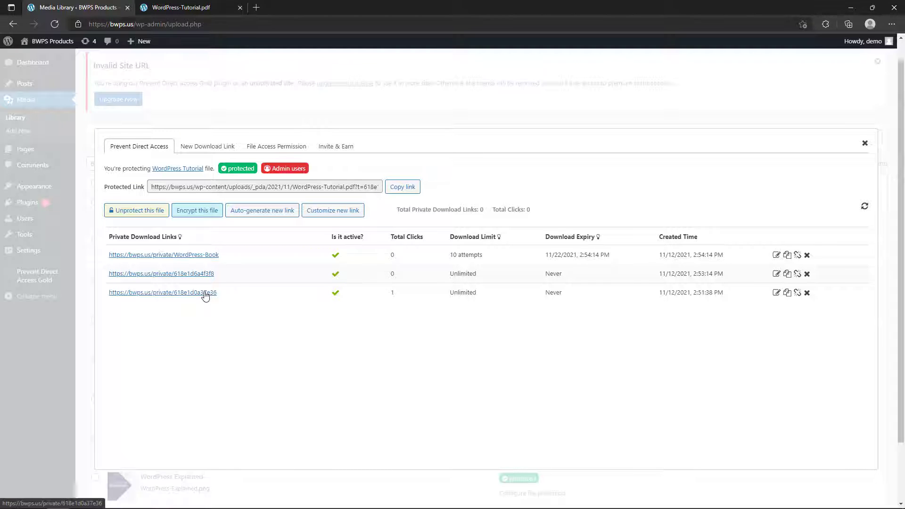
left_click(239, 212)
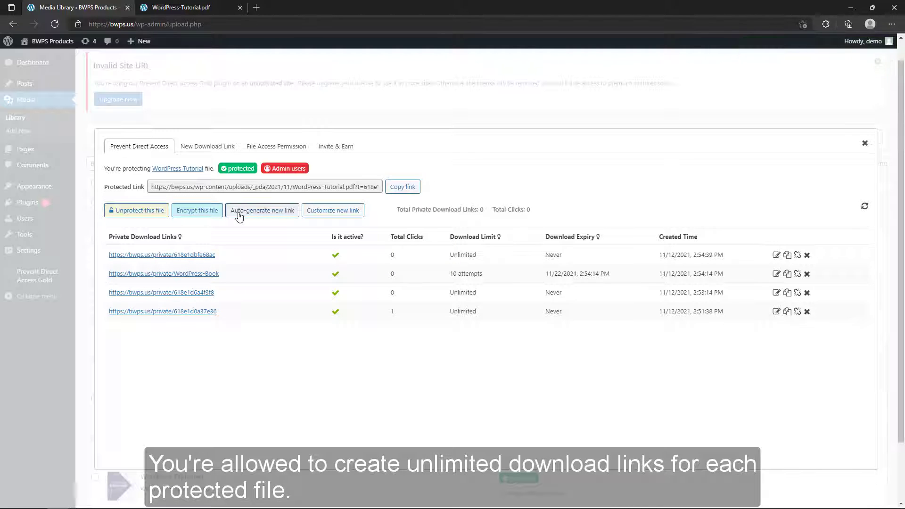
left_click(865, 143)
- Open the Prevent Direct Access Gold download link statistics in a new tab and review the links with the most clicks
mouse_move(42, 276)
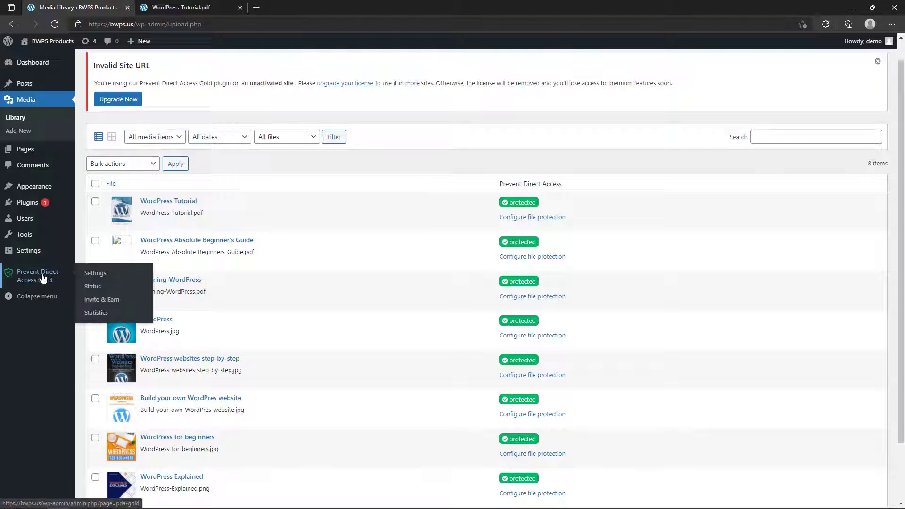
right_click(103, 313)
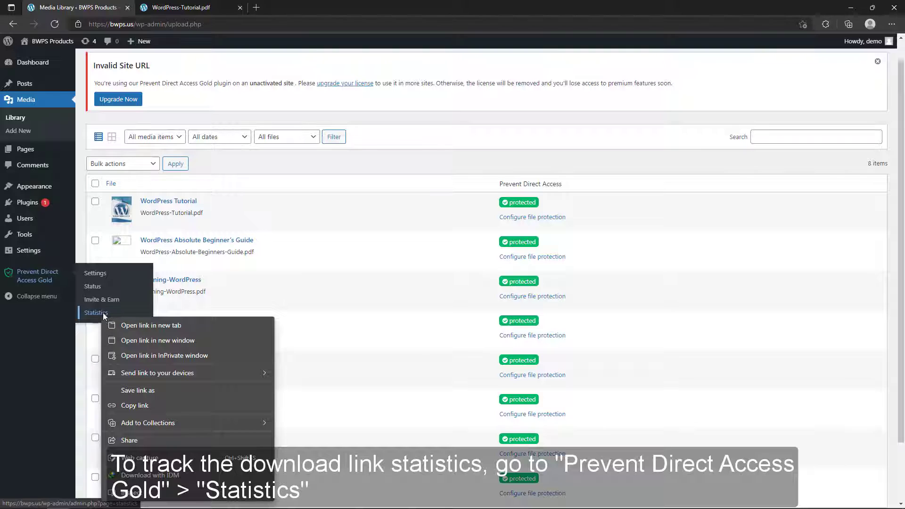
left_click(117, 326)
left_click(197, 5)
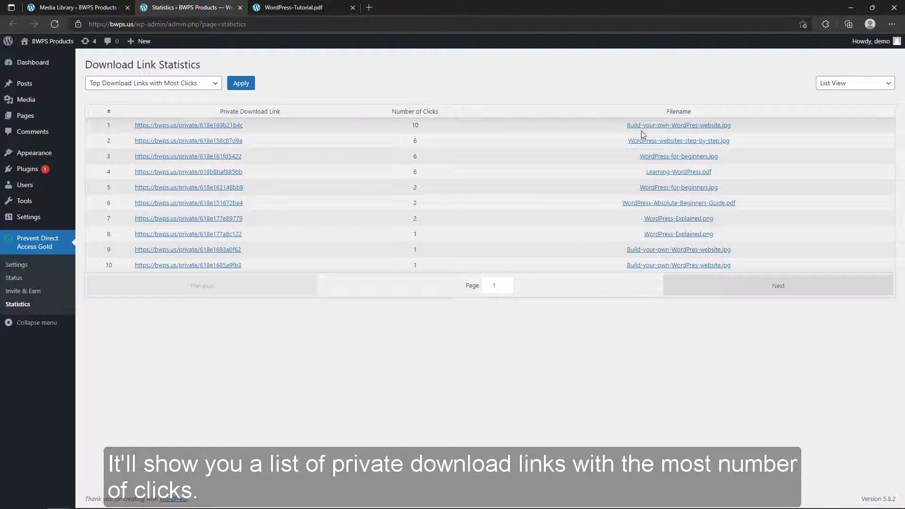
- Open the WordPress Tutorial file's protection settings in the Media Library and copy its newest private download link
left_click(91, 8)
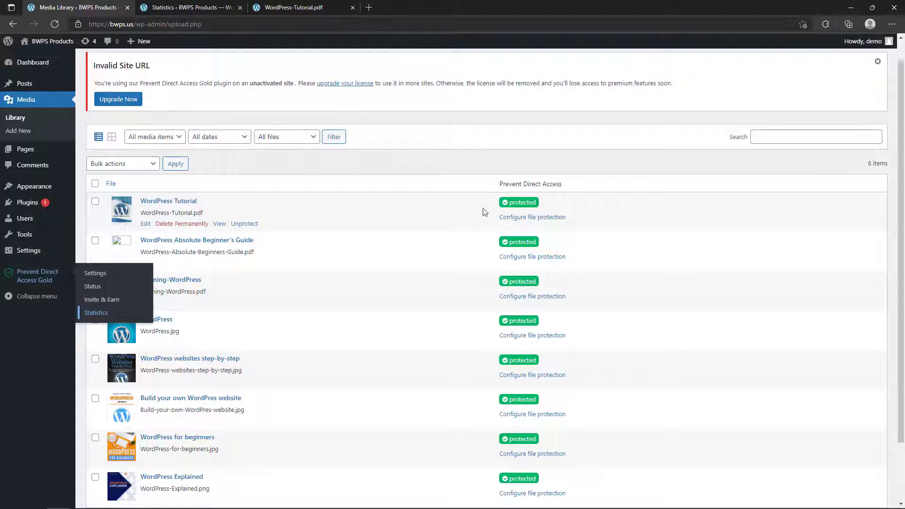
left_click(519, 217)
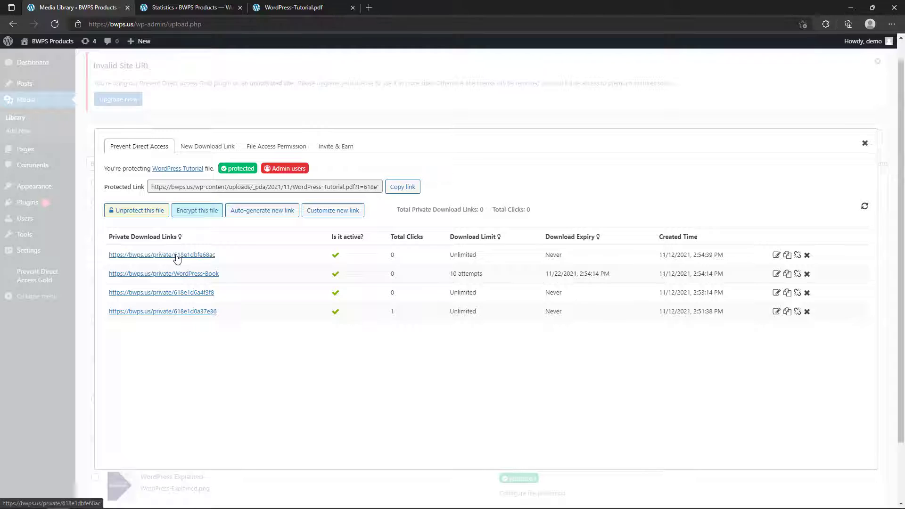
right_click(178, 257)
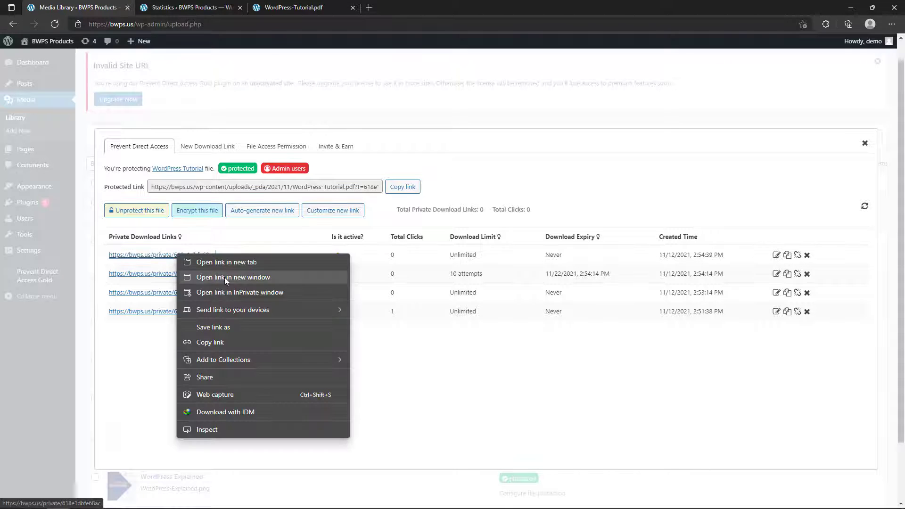
left_click(223, 342)
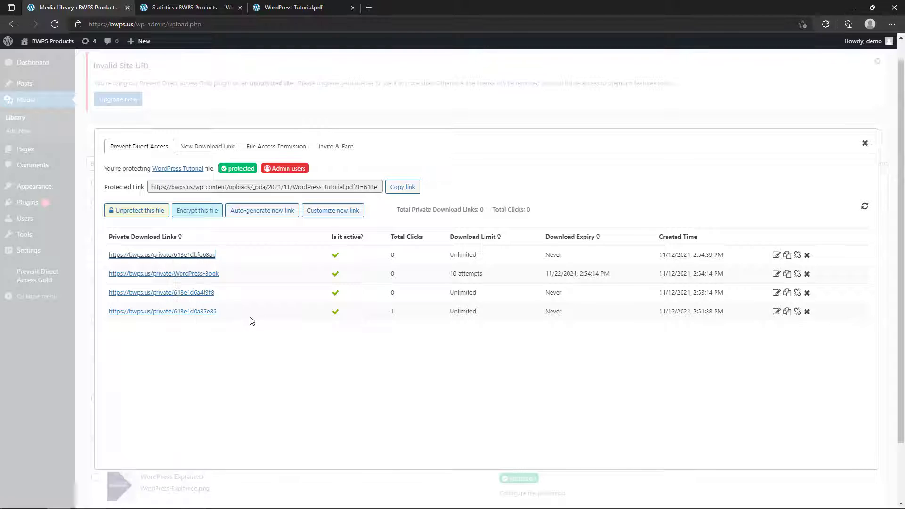
- Download the file through the copied link in an InPrivate window, close that window, and refresh the file's download link list
key("ctrl+shift+n")
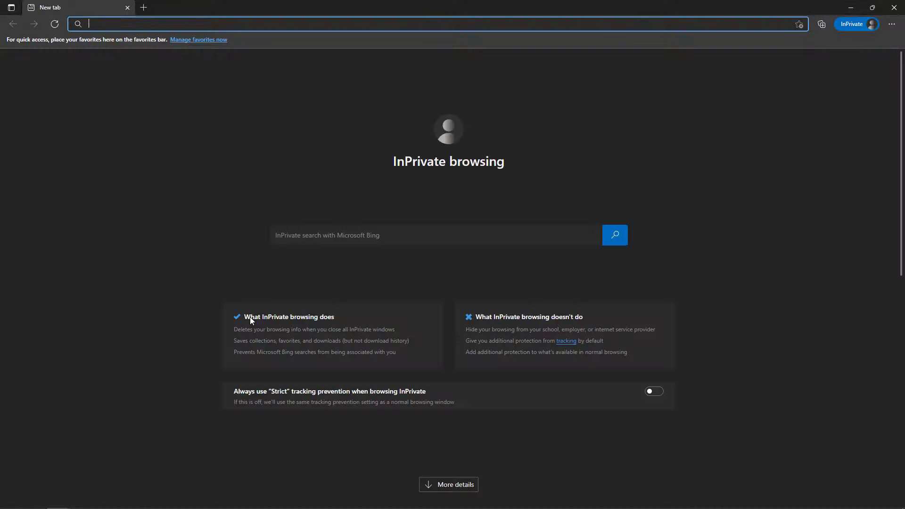
key("ctrl+v")
key("Return")
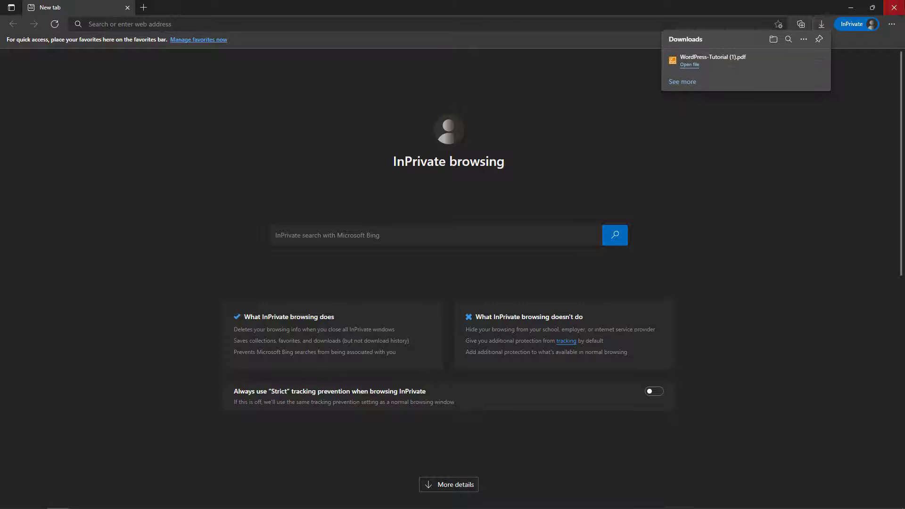
left_click(893, 7)
left_click(863, 207)
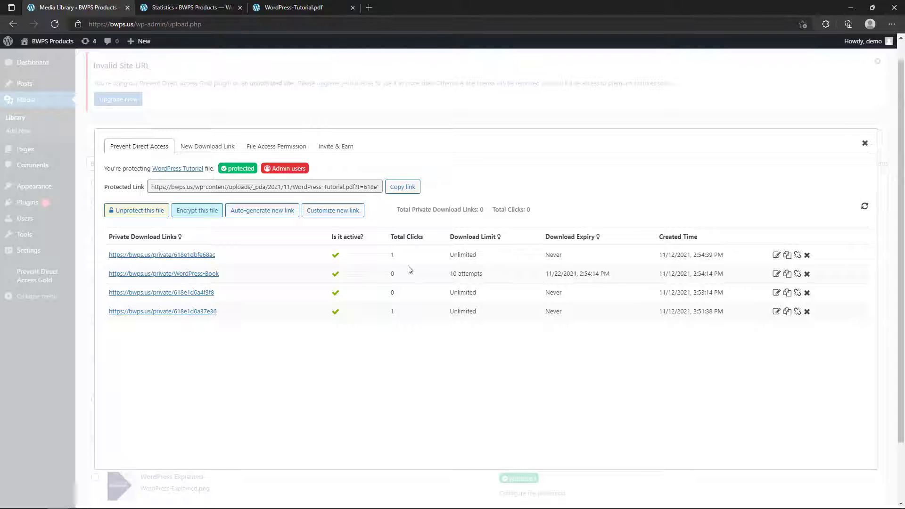
- Show the Protected Files Access statistics and expand the WordPress Tutorial entry to examine its clicks per link and user
left_click(193, 7)
left_click(188, 84)
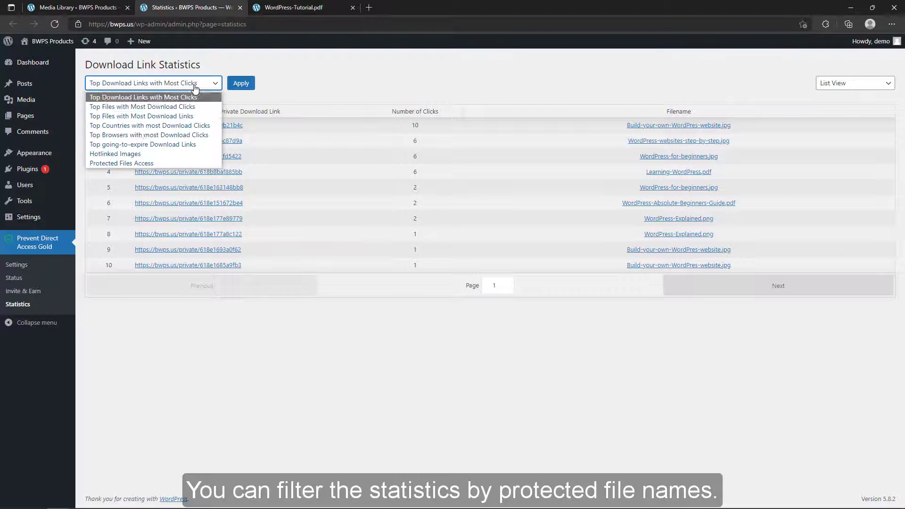
left_click(119, 163)
left_click(247, 84)
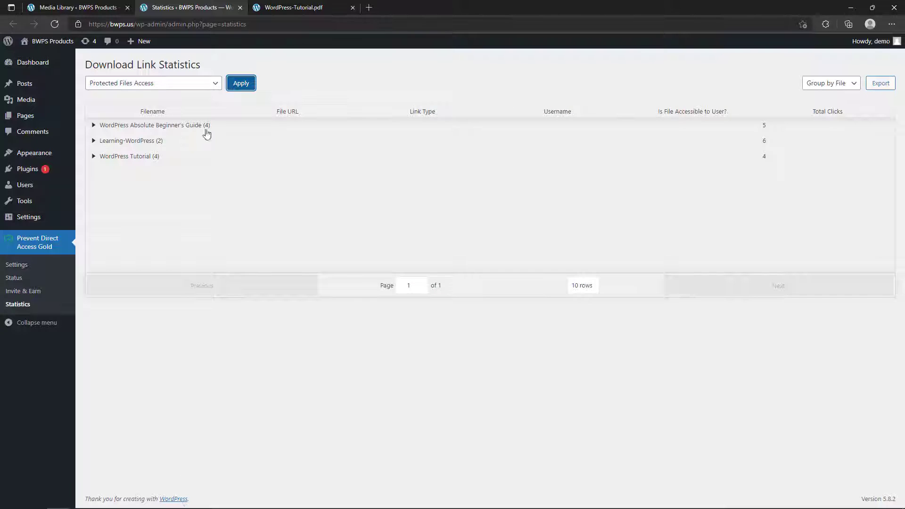
left_click(130, 160)
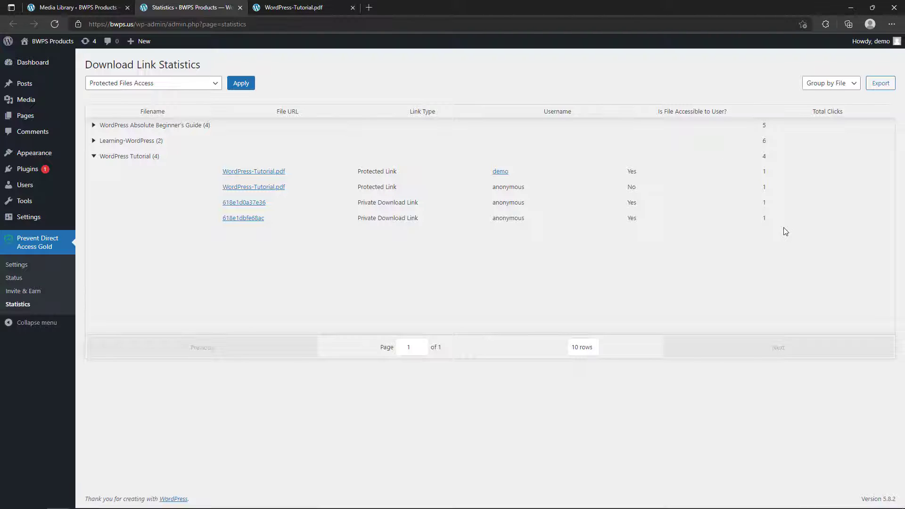
- Switch the download link statistics to Top Browsers with most Download Clicks
left_click(164, 84)
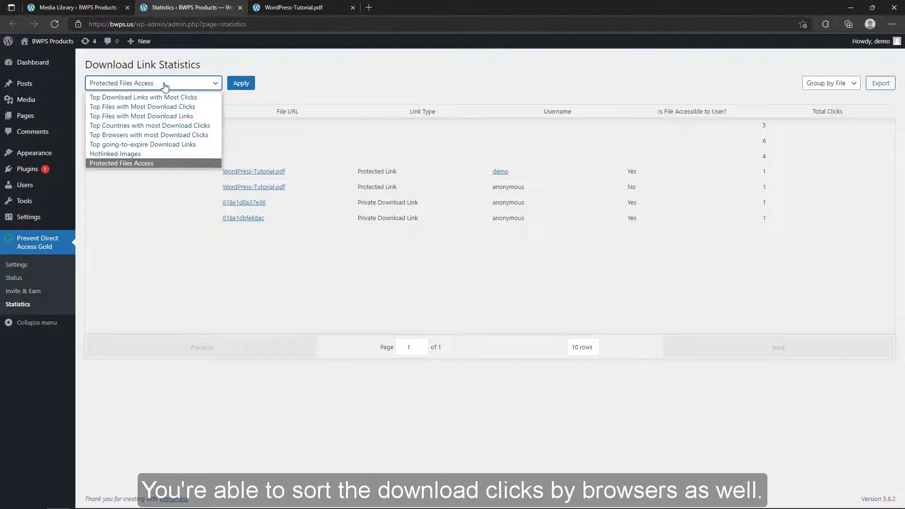
left_click(162, 135)
left_click(247, 88)
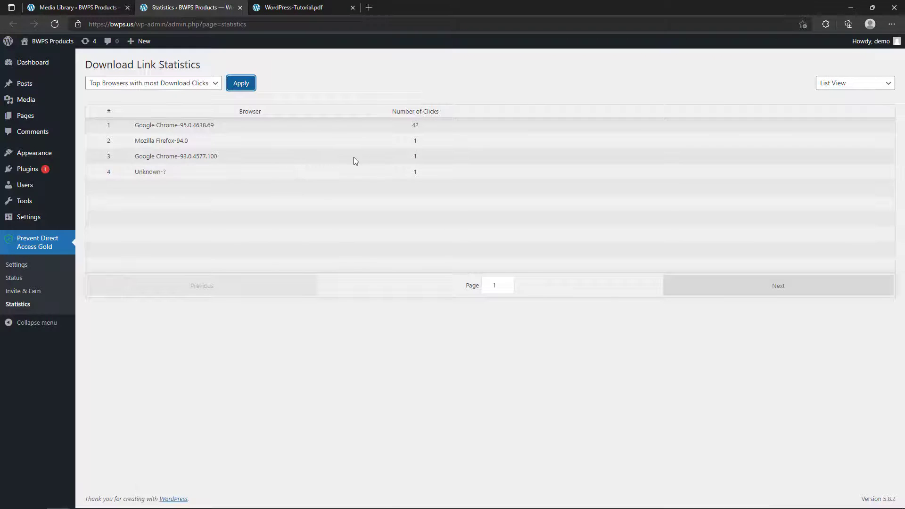
- Show Top Download Links with Most Clicks and view the first-ranked link's file, Build-your-own-WordPres-website.jpg, on its edit page in a new tab
left_click(194, 86)
left_click(190, 98)
left_click(241, 84)
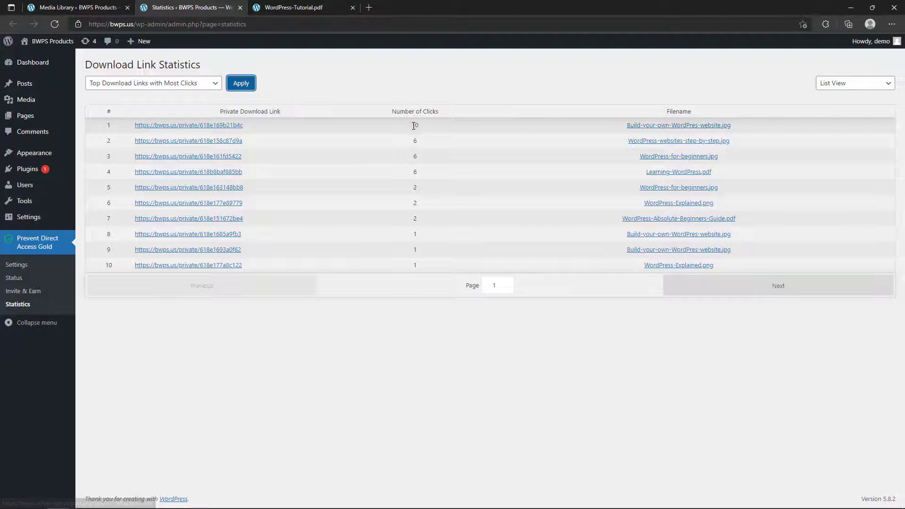
middle_click(646, 125)
left_click(300, 8)
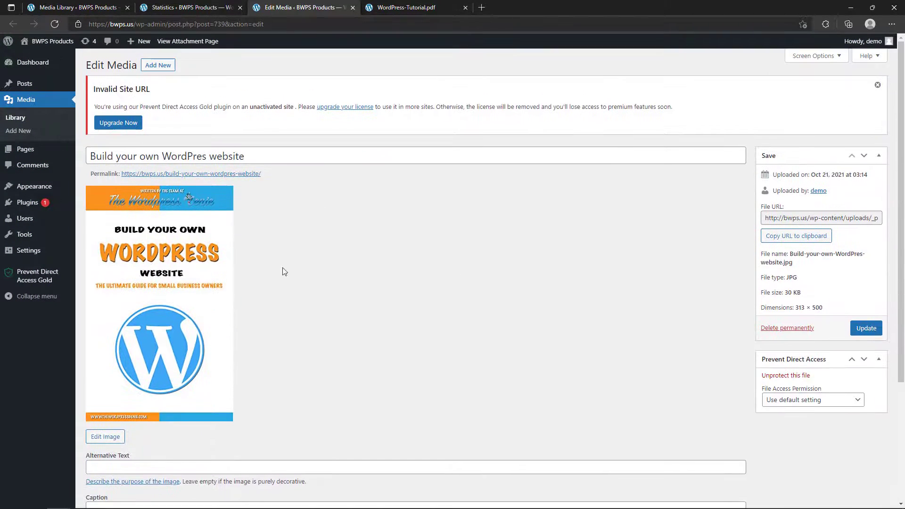
left_click(190, 5)
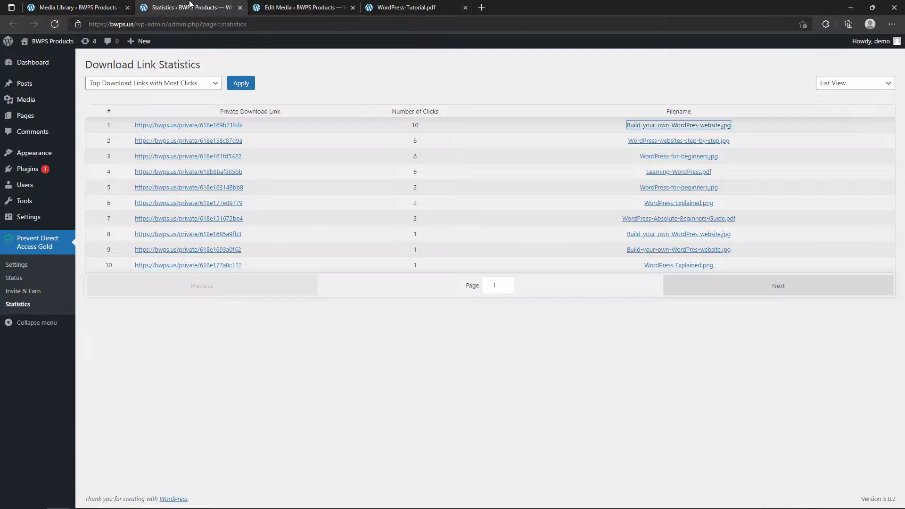
- Download Build-your-own-WordPres-website.jpg by opening the top-ranked private link in a new tab, and reload the statistics to check its click count
right_click(228, 130)
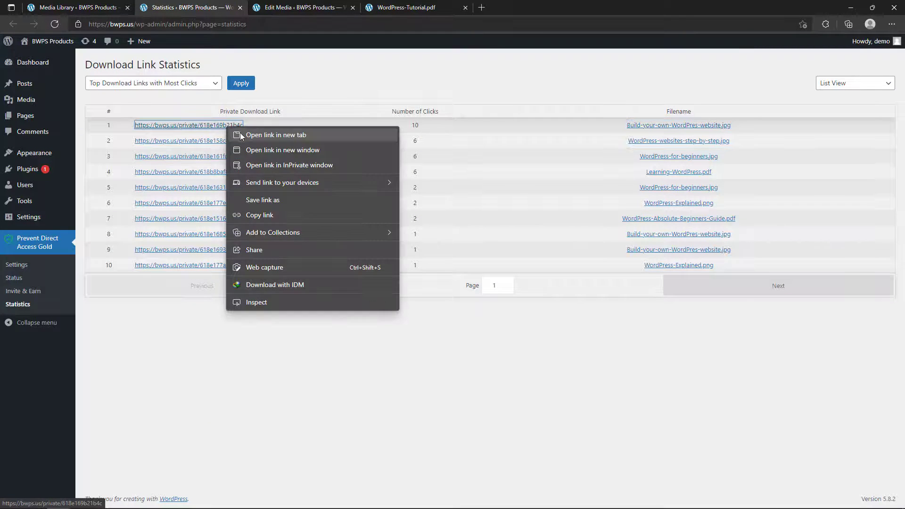
left_click(238, 137)
left_click(389, 7)
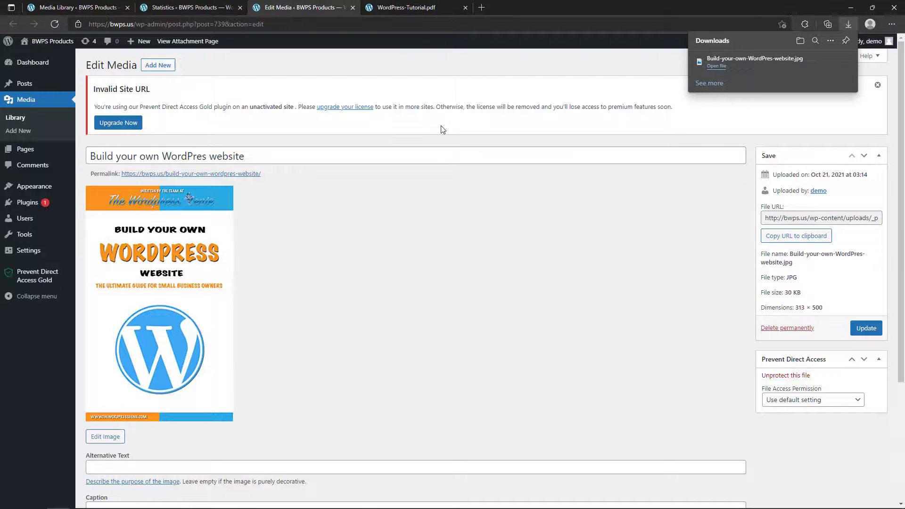
left_click(183, 7)
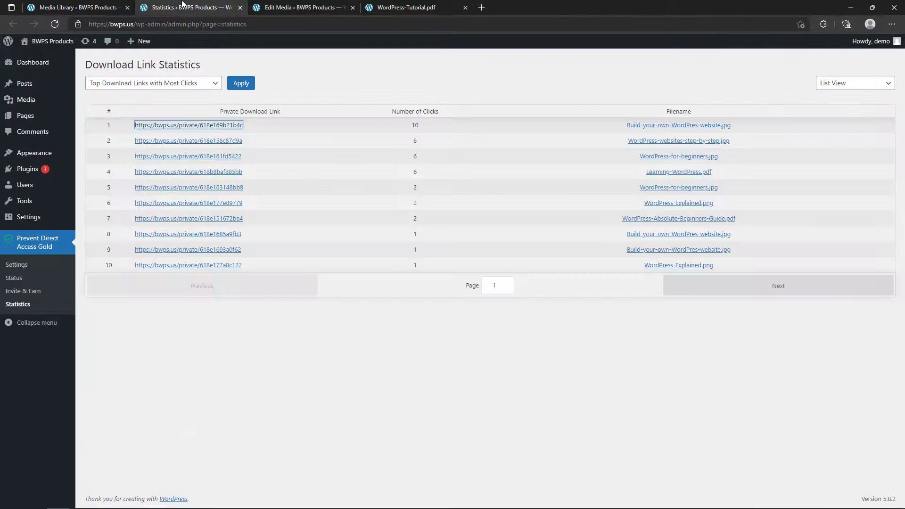
left_click(237, 88)
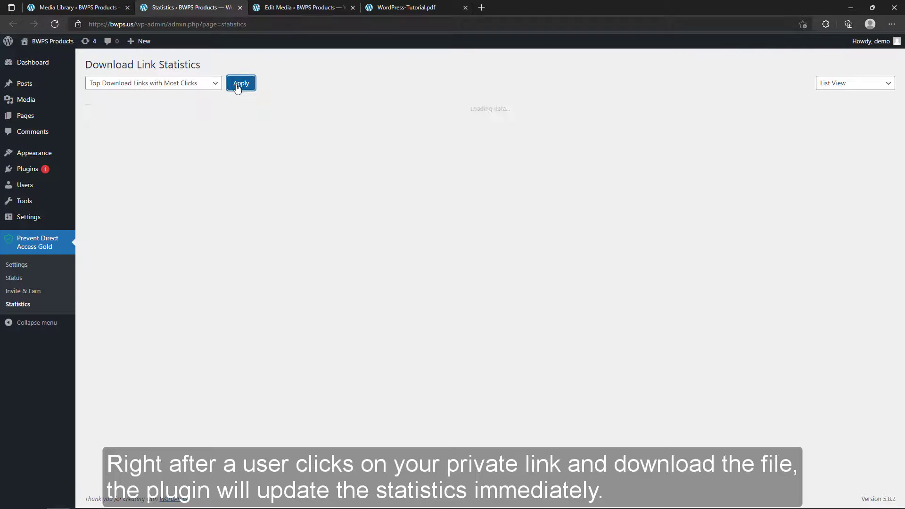
left_click_drag(419, 125, 401, 125)
left_click(405, 90)
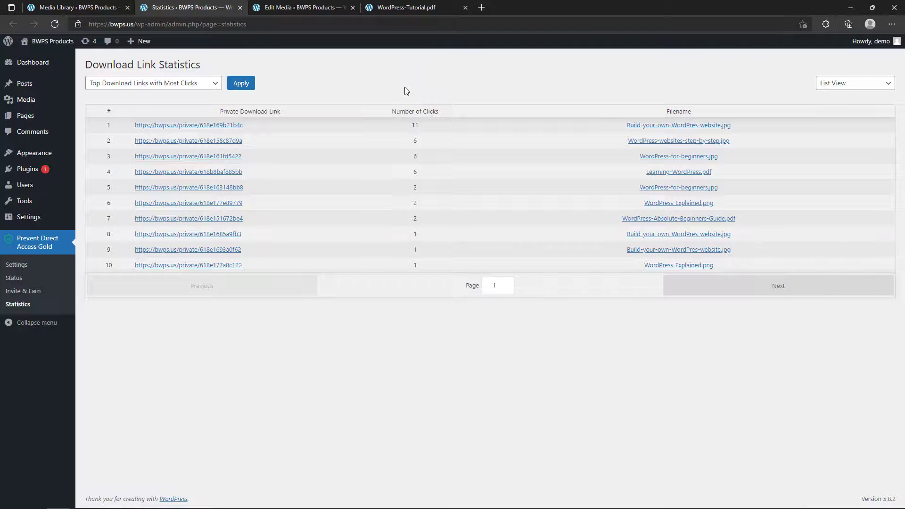
- Show Top Files with Most Download Links and examine the figure for WordPress-Tutorial.pdf
left_click(209, 84)
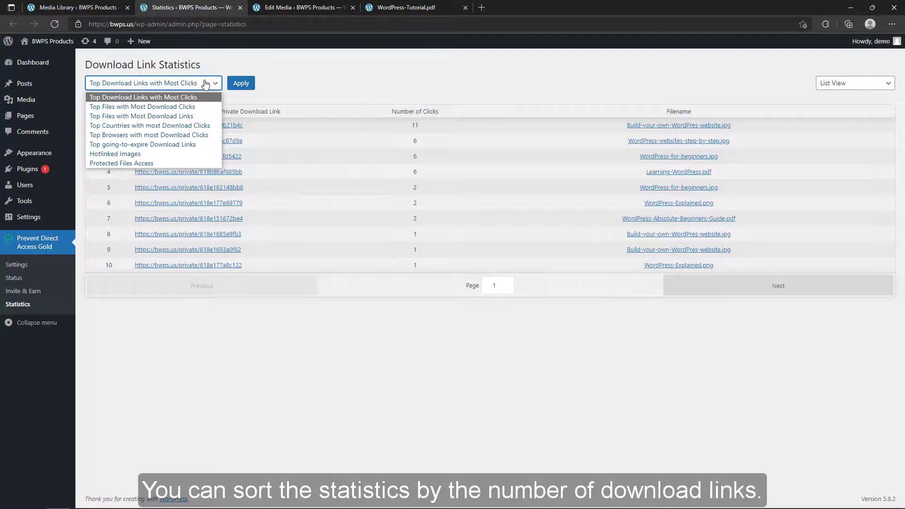
left_click(186, 116)
left_click(231, 89)
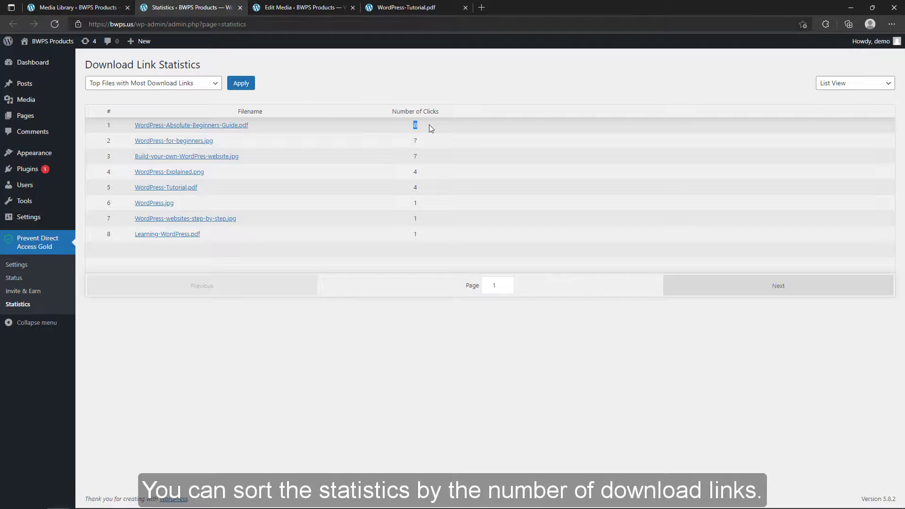
left_click_drag(199, 188, 136, 197)
left_click_drag(411, 189, 423, 191)
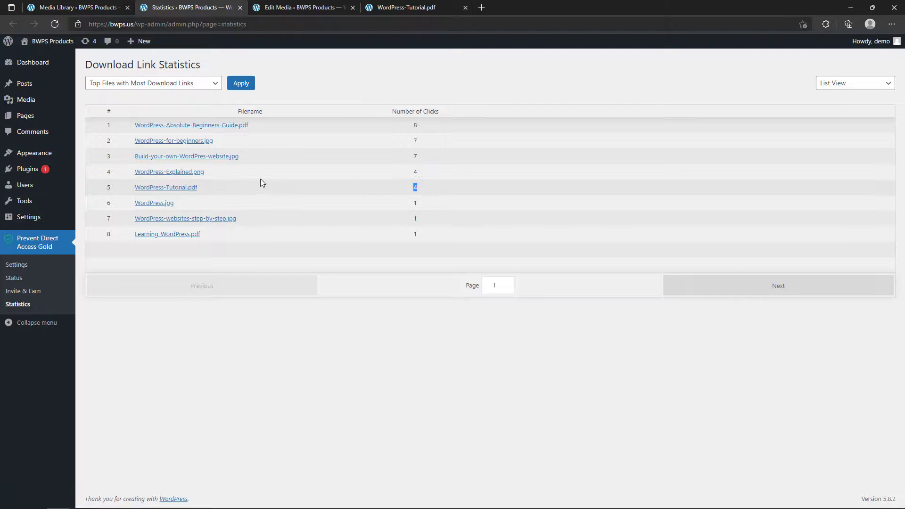
- Show Top Files with Most Download Clicks and look through the other available statistics types
left_click(185, 83)
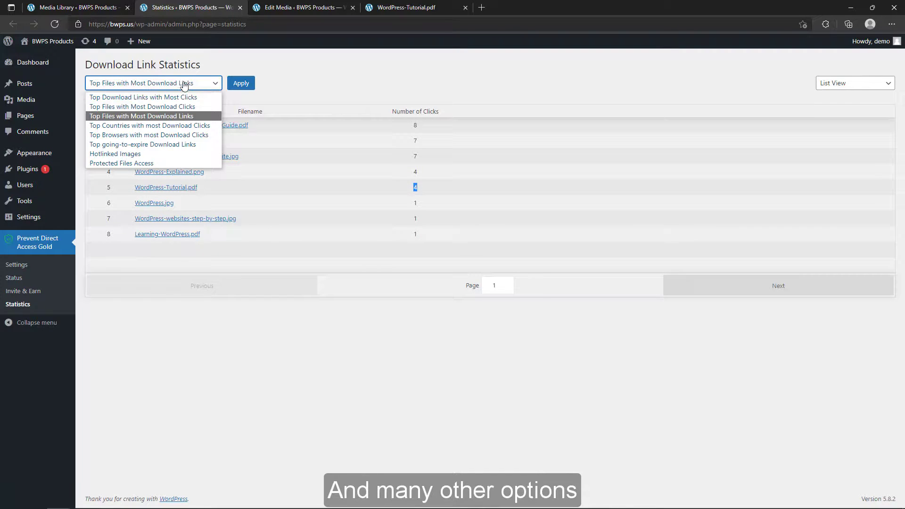
left_click(174, 106)
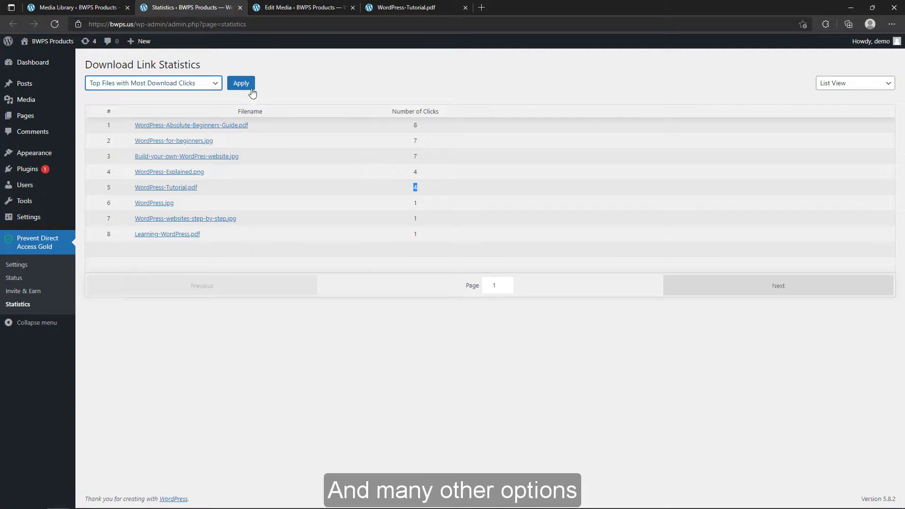
left_click(242, 85)
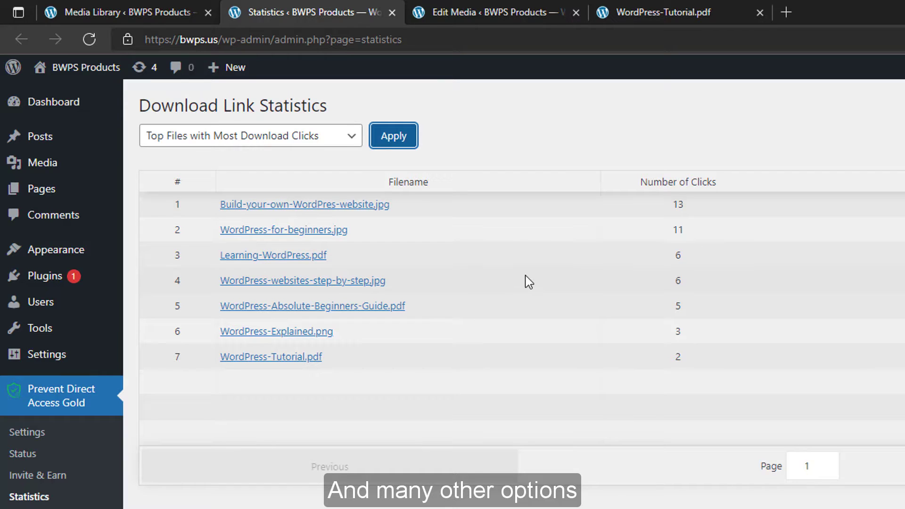
left_click(332, 142)
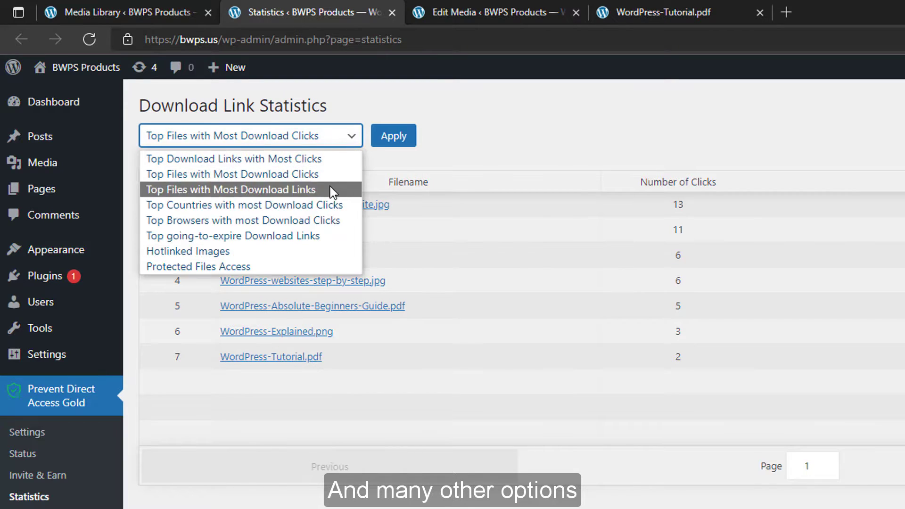